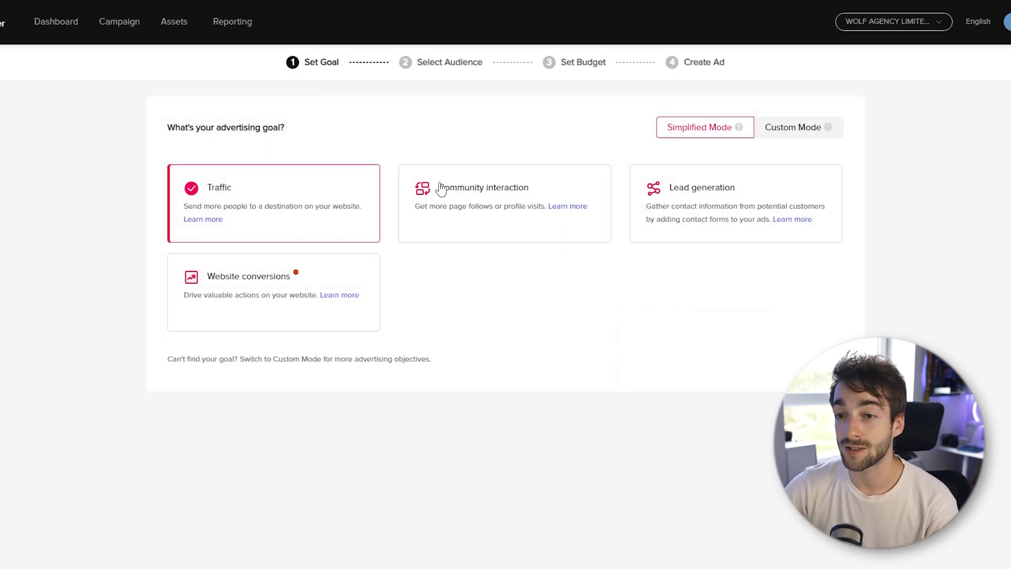
click(759, 192)
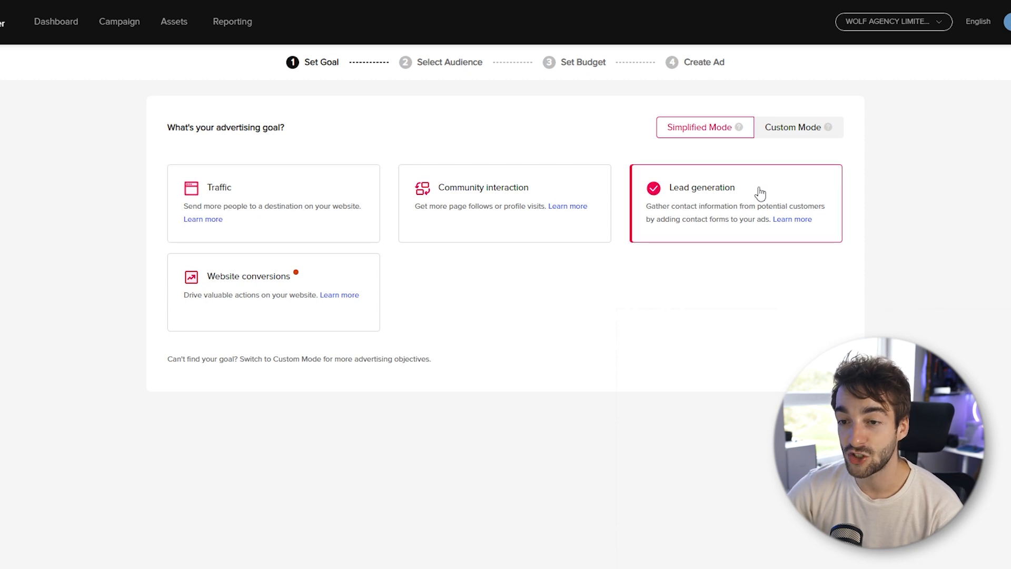
click(258, 279)
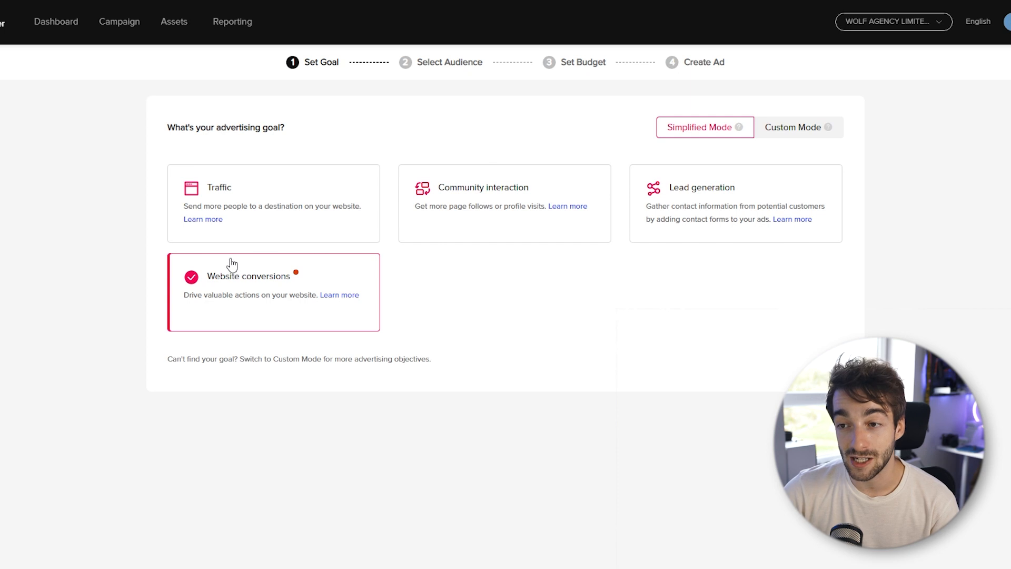
click(450, 227)
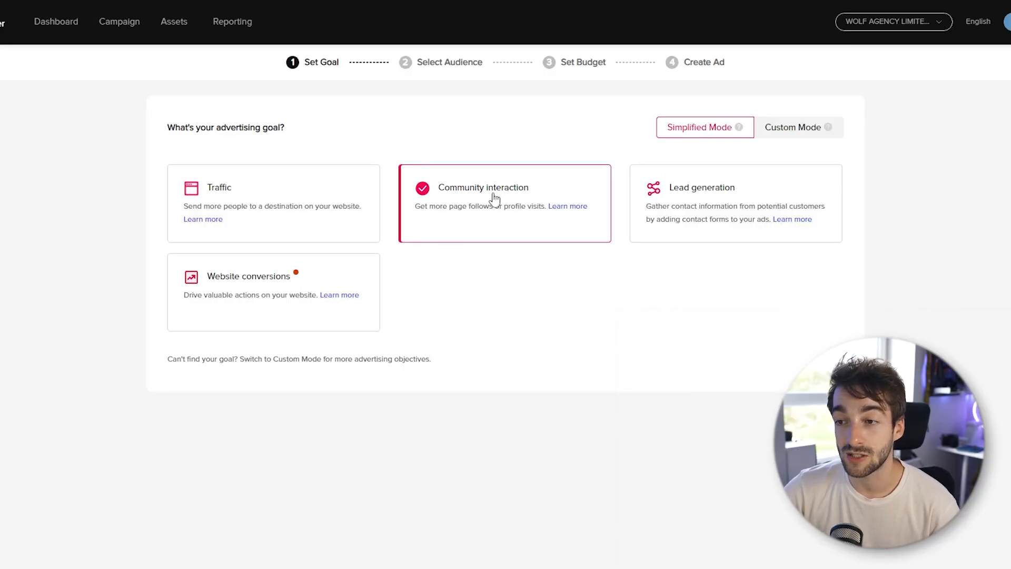
click(244, 199)
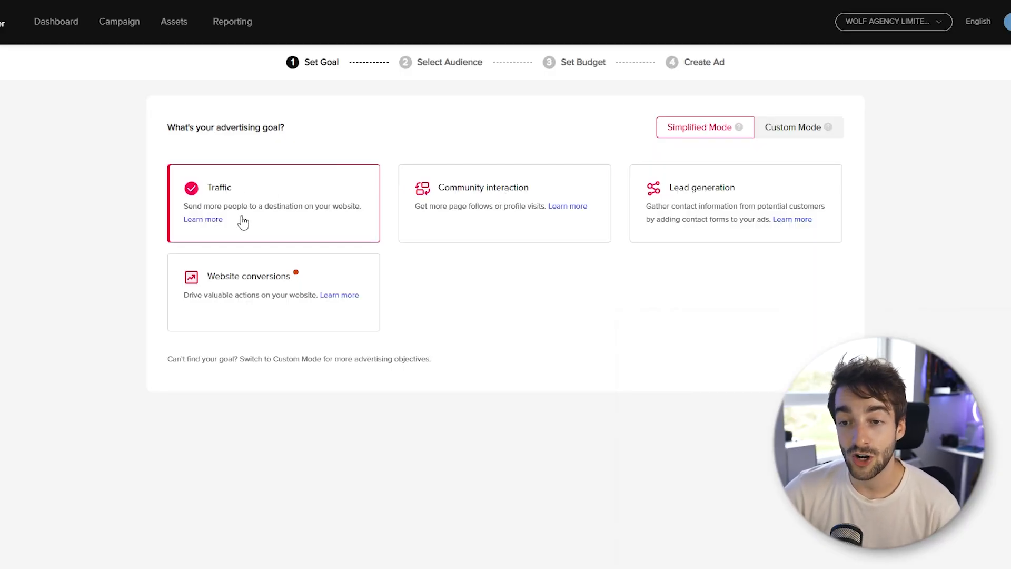
click(244, 287)
click(721, 203)
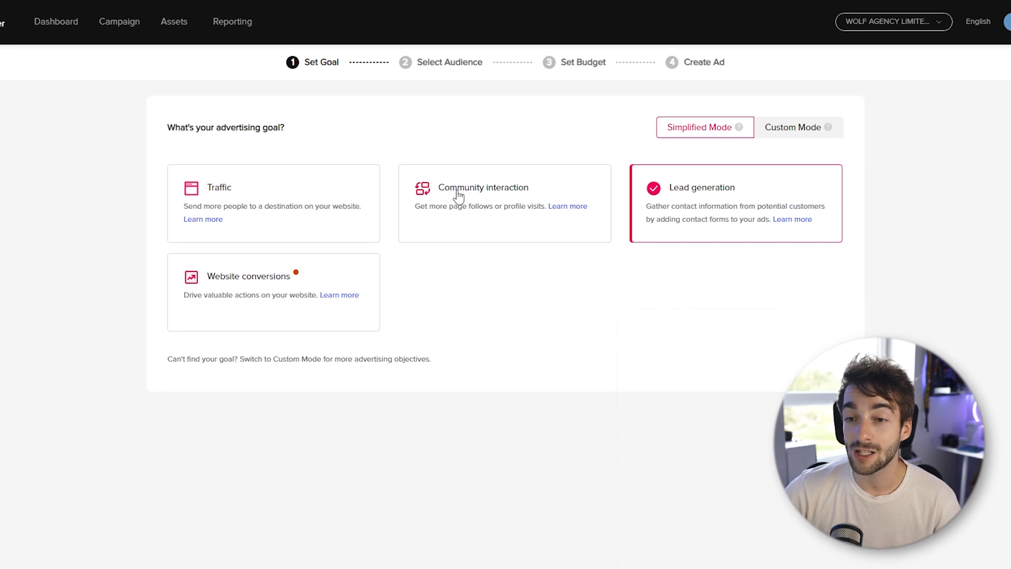
click(457, 193)
click(269, 218)
click(316, 274)
click(482, 190)
click(242, 200)
click(316, 274)
click(477, 187)
click(279, 193)
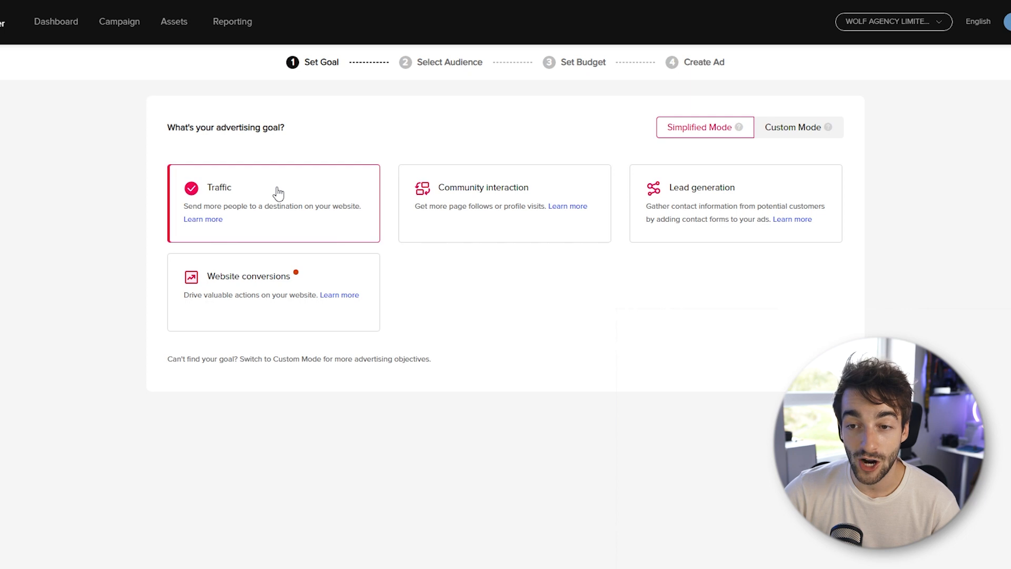
click(234, 289)
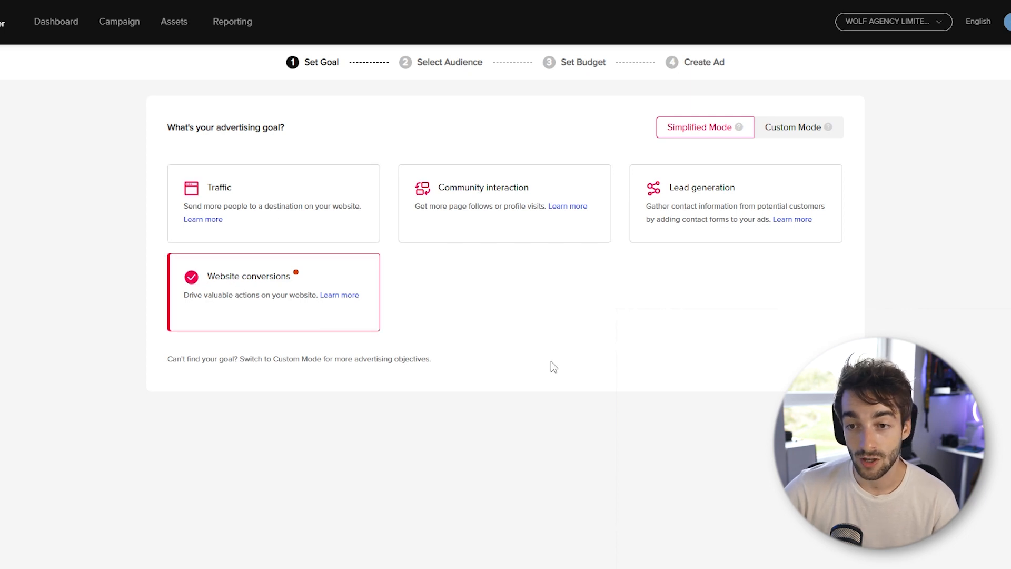
click(256, 216)
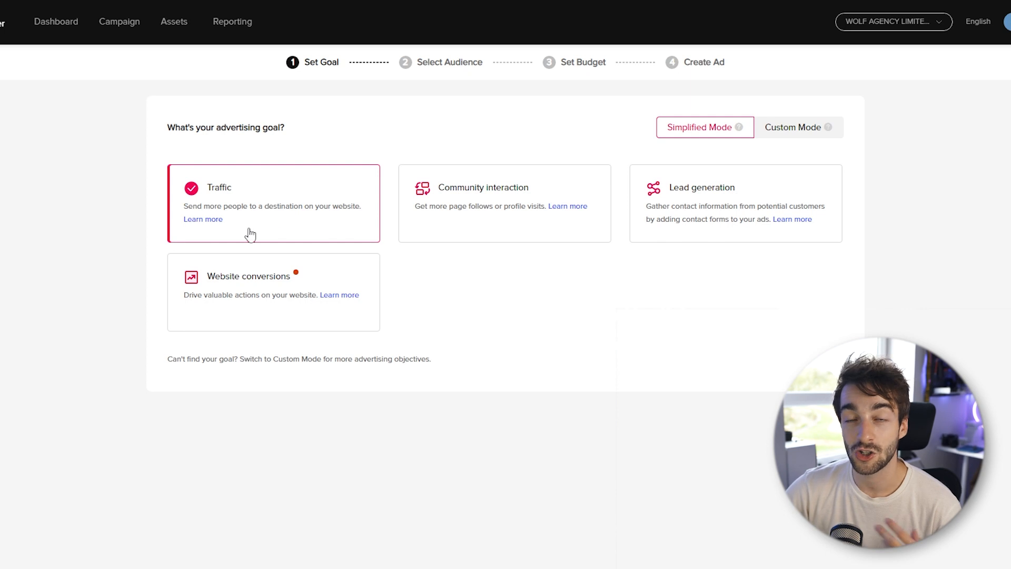
click(227, 289)
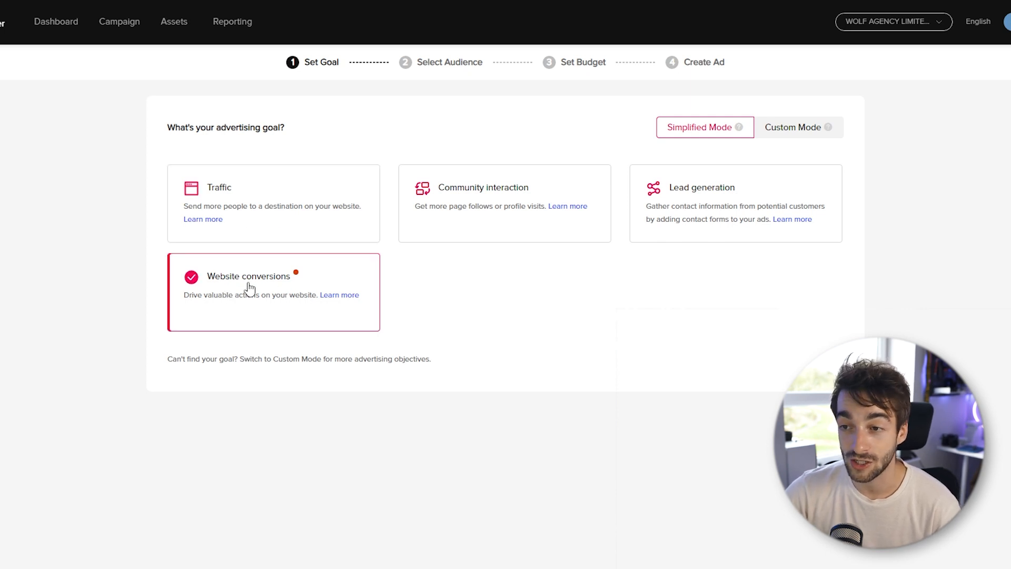
- Choose Traffic as the advertising goal and continue to the audience selection
click(254, 227)
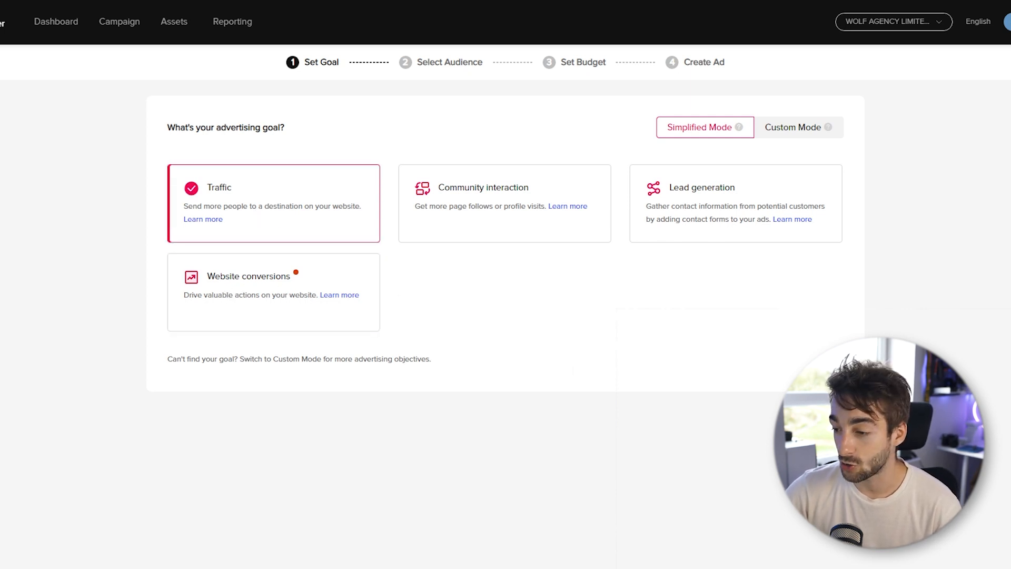
click(838, 416)
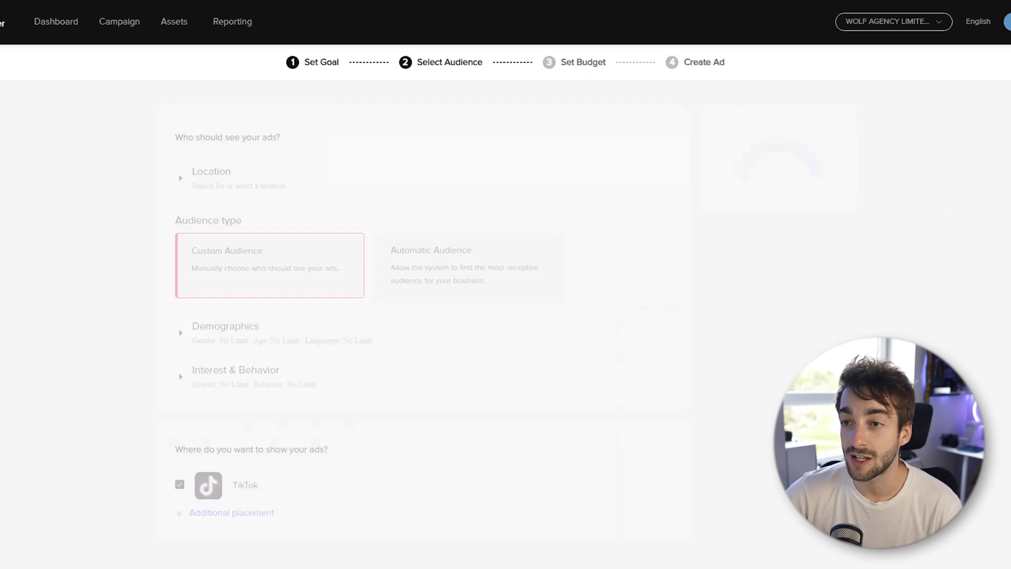
- Examine the custom audience's targeting options for location, demographics, interests and video interactions
click(180, 170)
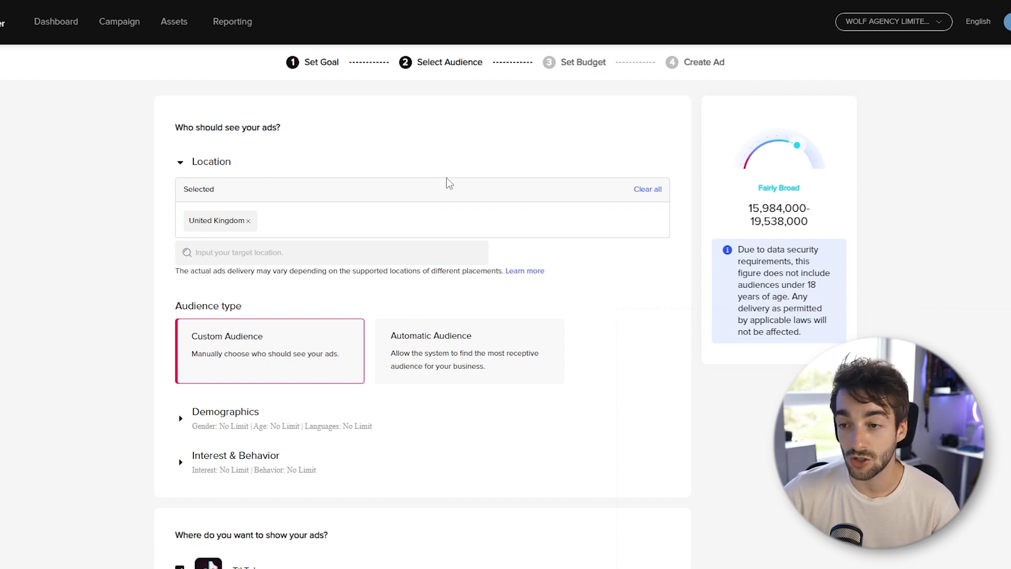
click(181, 163)
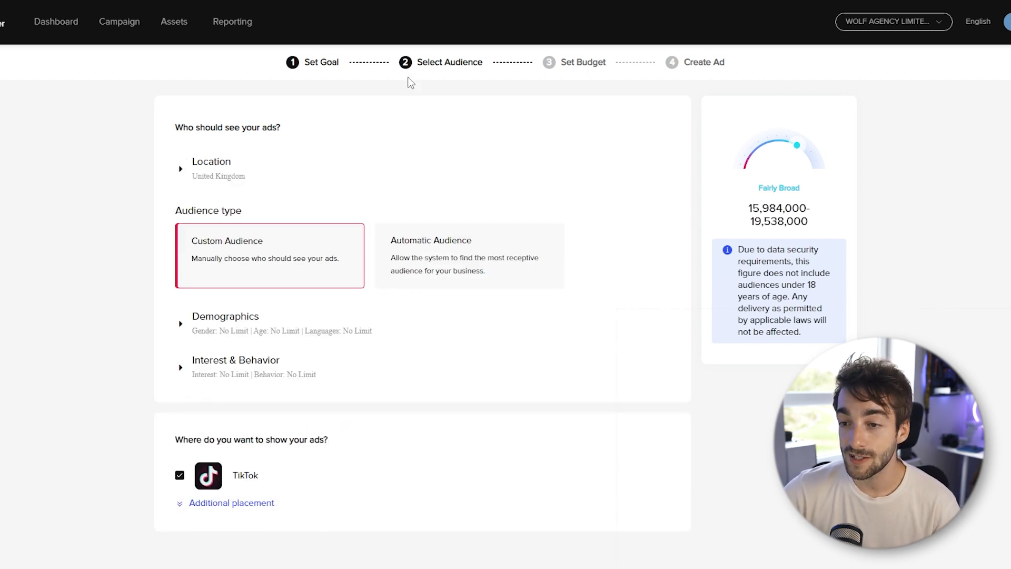
click(181, 325)
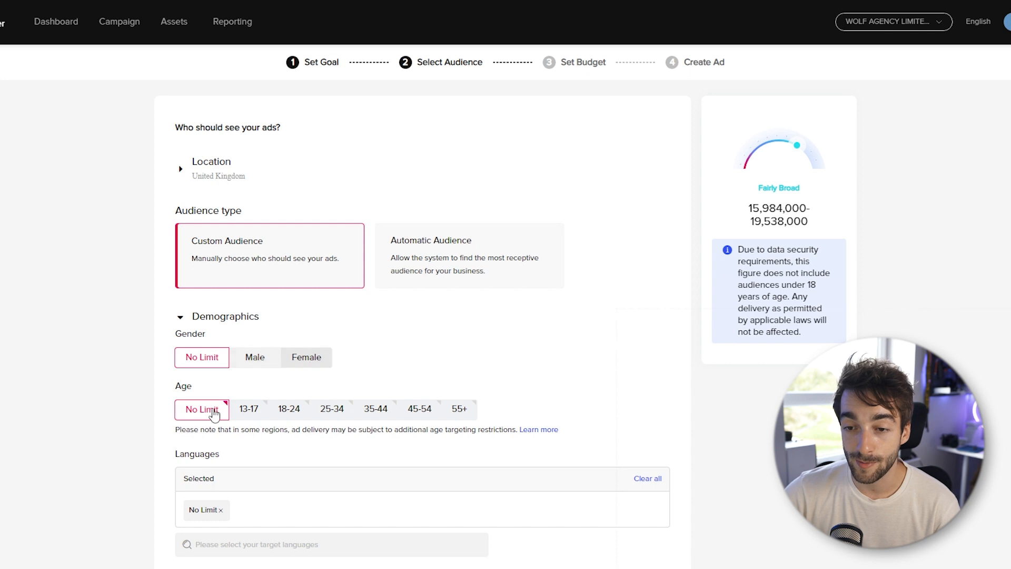
scroll(443, 420, down, 3)
scroll(320, 366, down, 1)
click(180, 410)
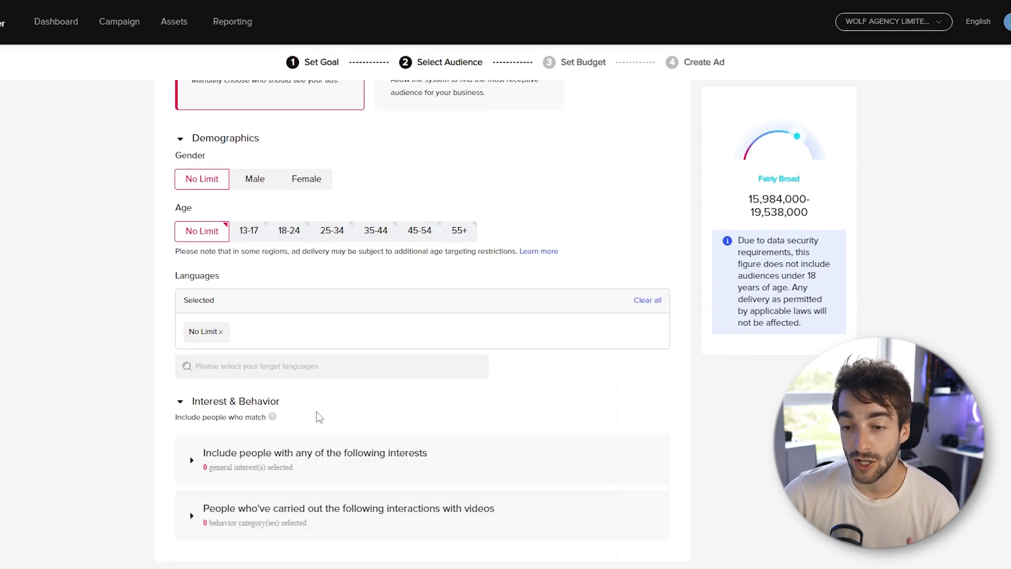
scroll(316, 414, down, 2)
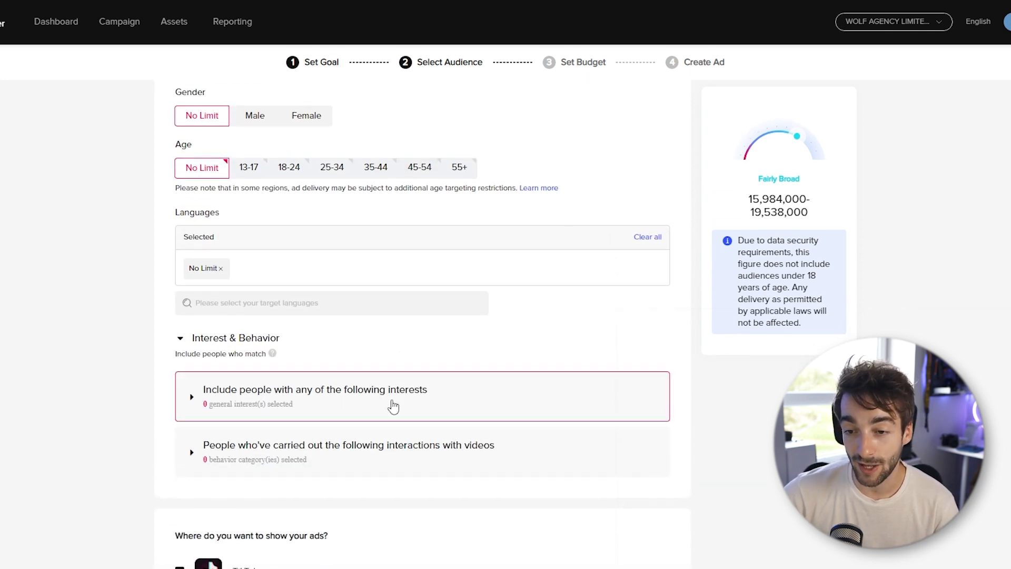
click(193, 396)
scroll(382, 440, down, 1)
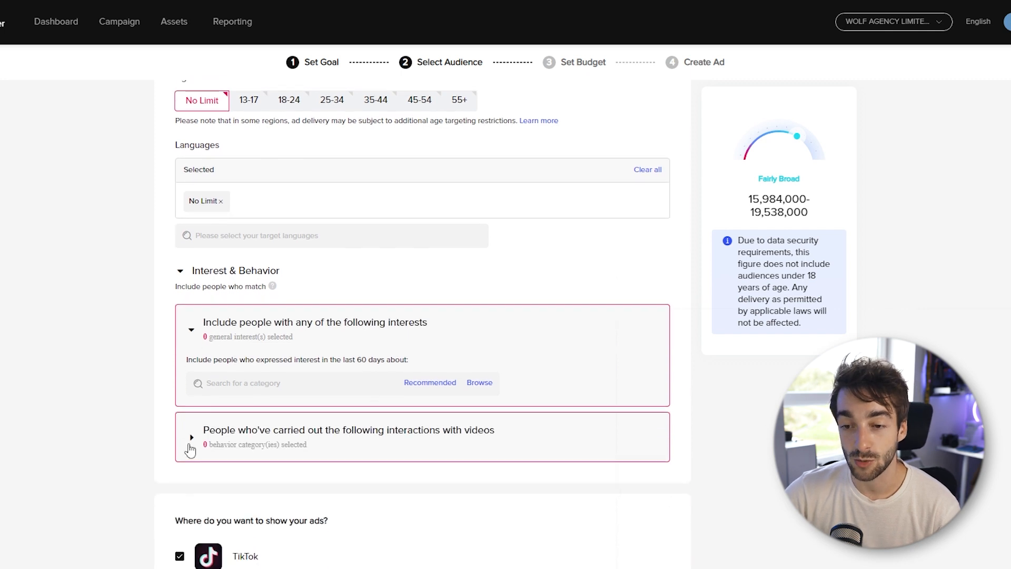
click(191, 438)
scroll(505, 469, down, 1)
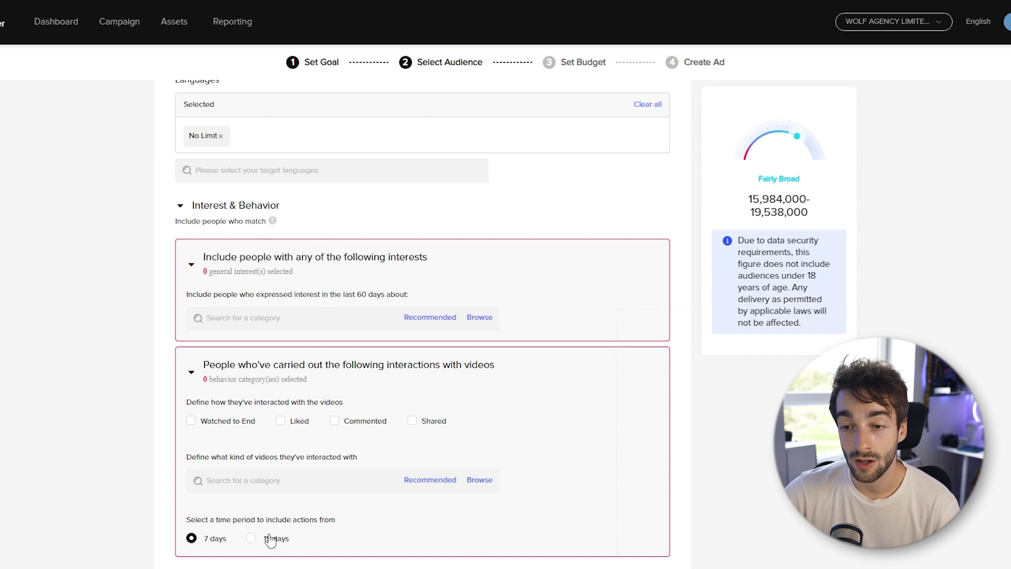
scroll(358, 440, up, 6)
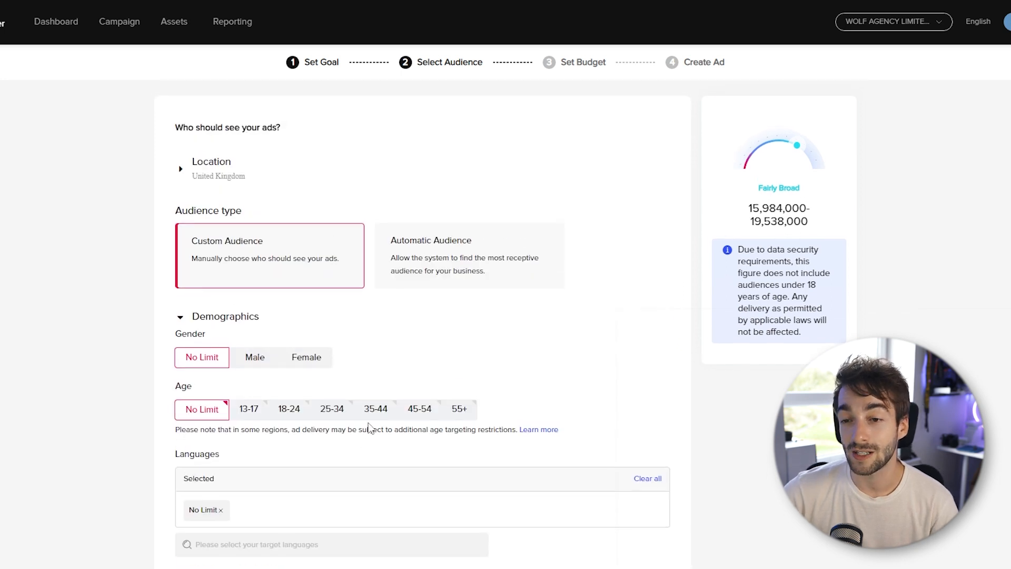
- Set the audience type to Automatic Audience, show the additional ad placements, and continue to the budget stage
click(462, 256)
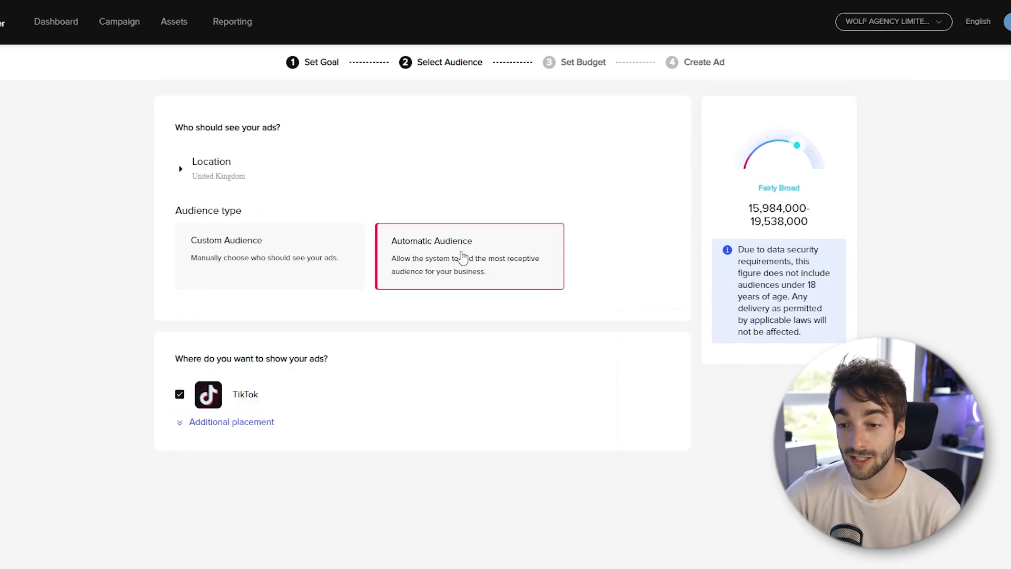
click(200, 430)
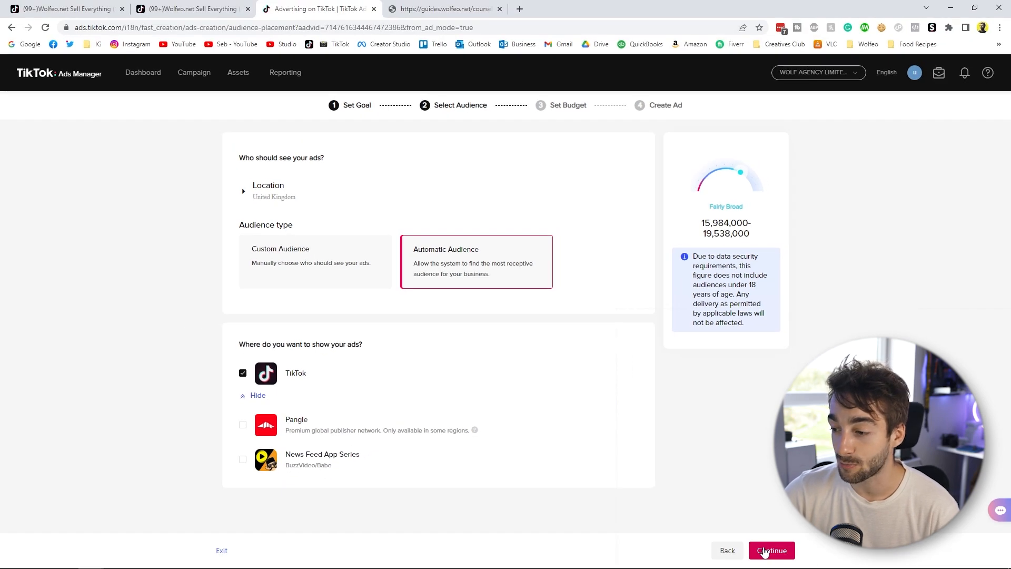
click(765, 550)
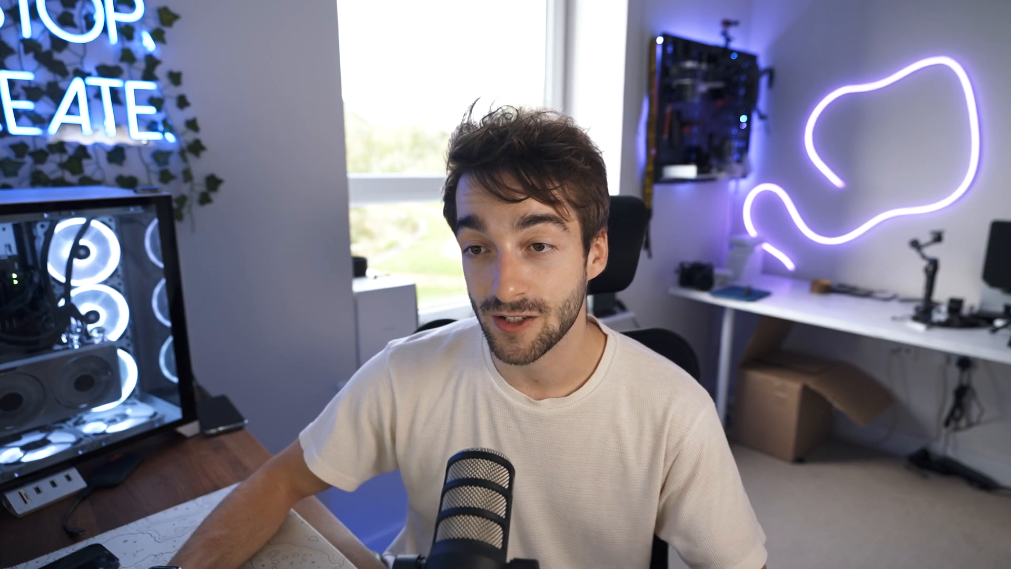
- Change the campaign's budget type to Daily Budget and set the amount to 5 GBP
click(246, 163)
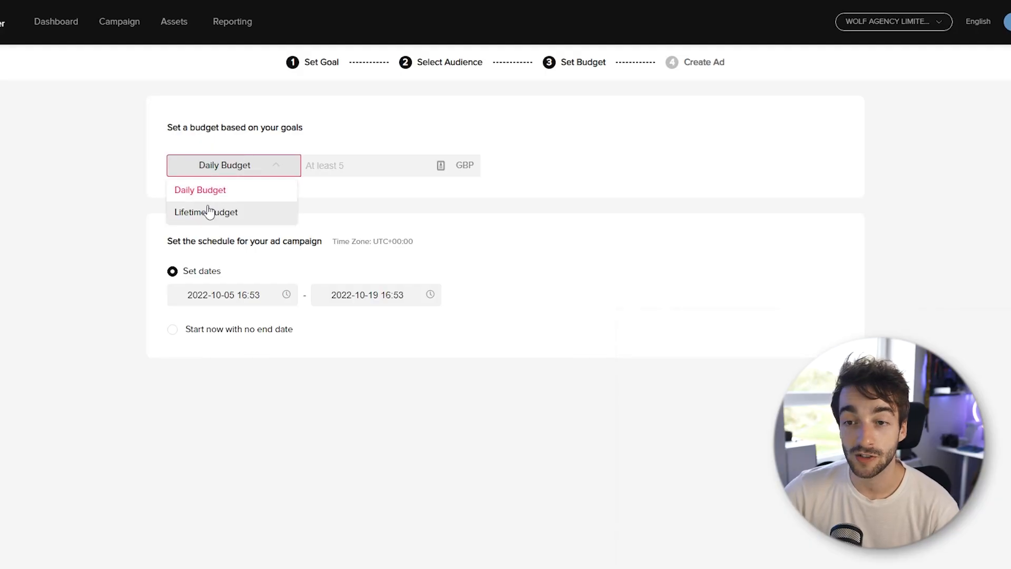
click(210, 210)
click(242, 165)
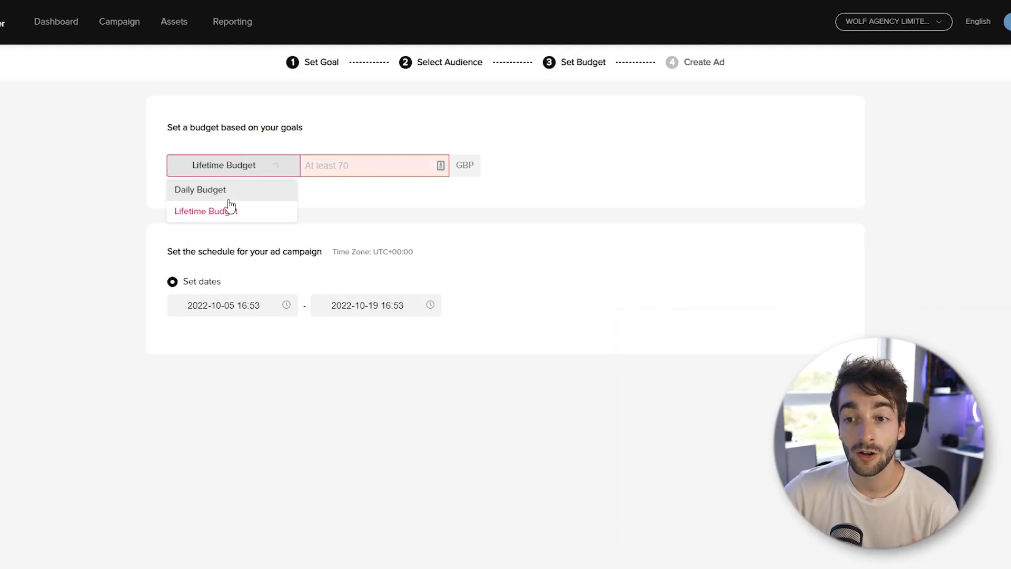
click(224, 193)
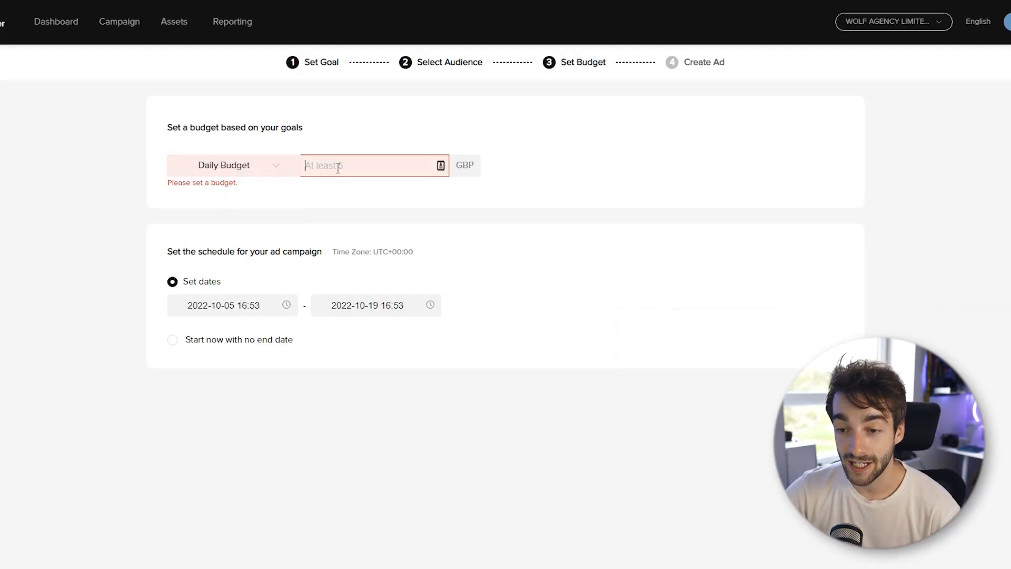
text(5)
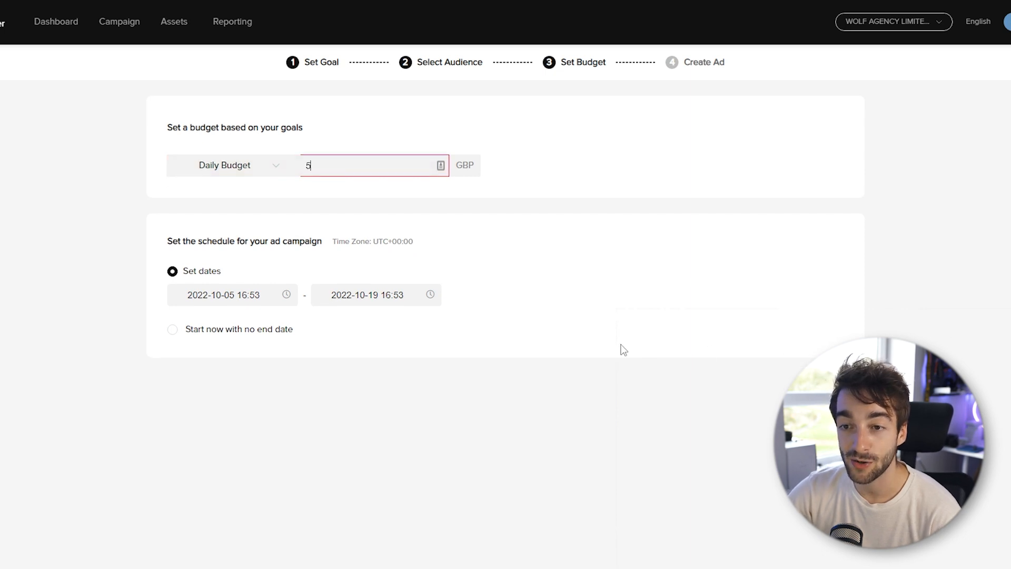
click(640, 412)
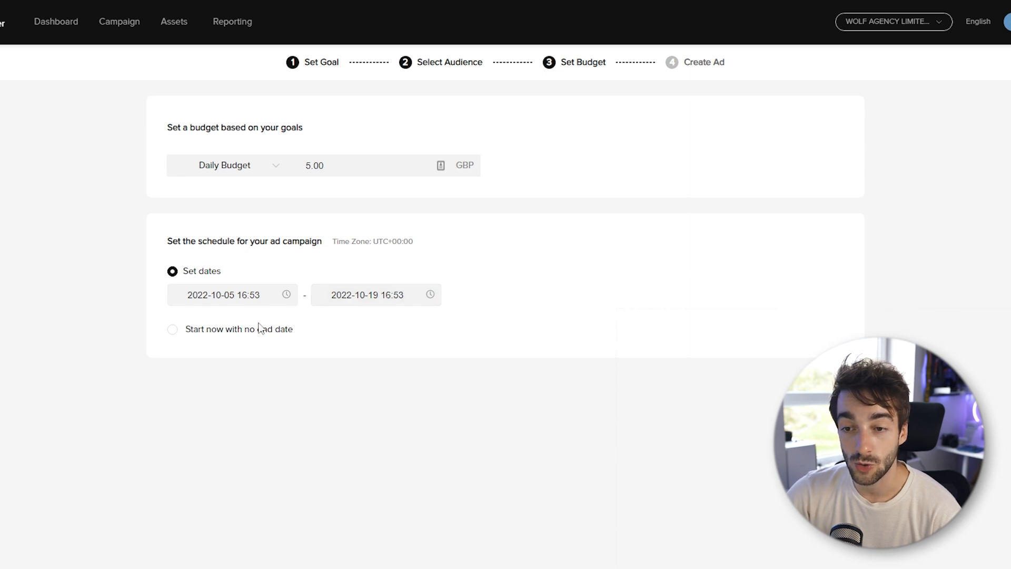
- Schedule the campaign with set dates, choose 6 October 2022 as the end date, and continue to ad creation
click(202, 274)
click(362, 295)
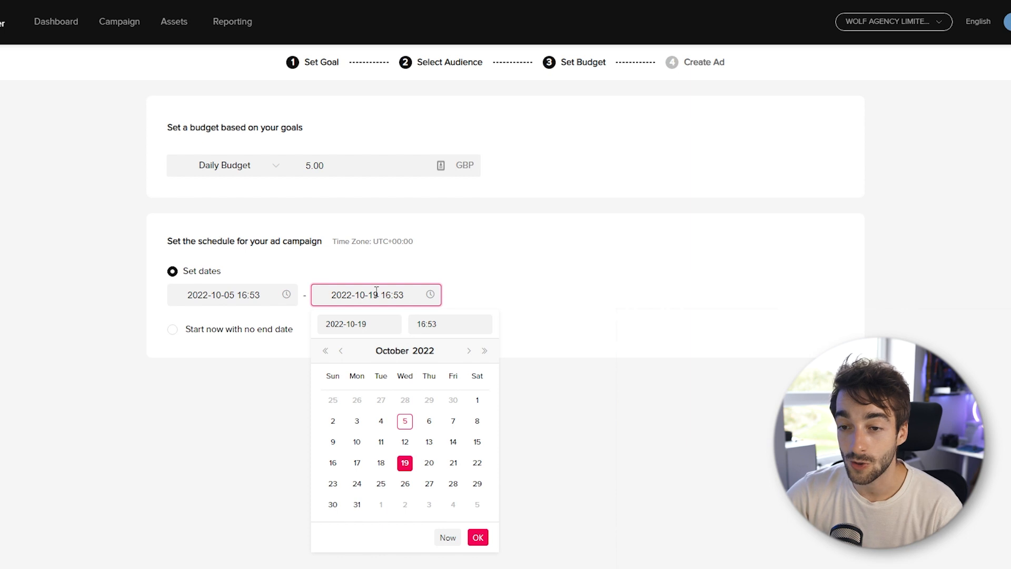
click(429, 421)
click(658, 426)
click(775, 554)
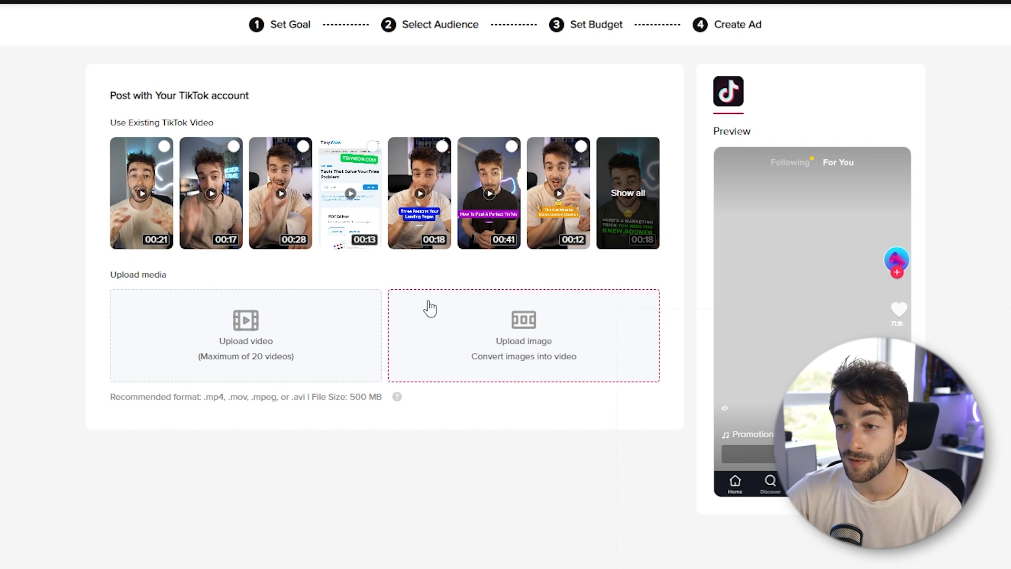
- Add the existing 57-second TikTok post "How to Monetize Your TikTok Audience" from the full list of available posts as the ad's video
click(627, 195)
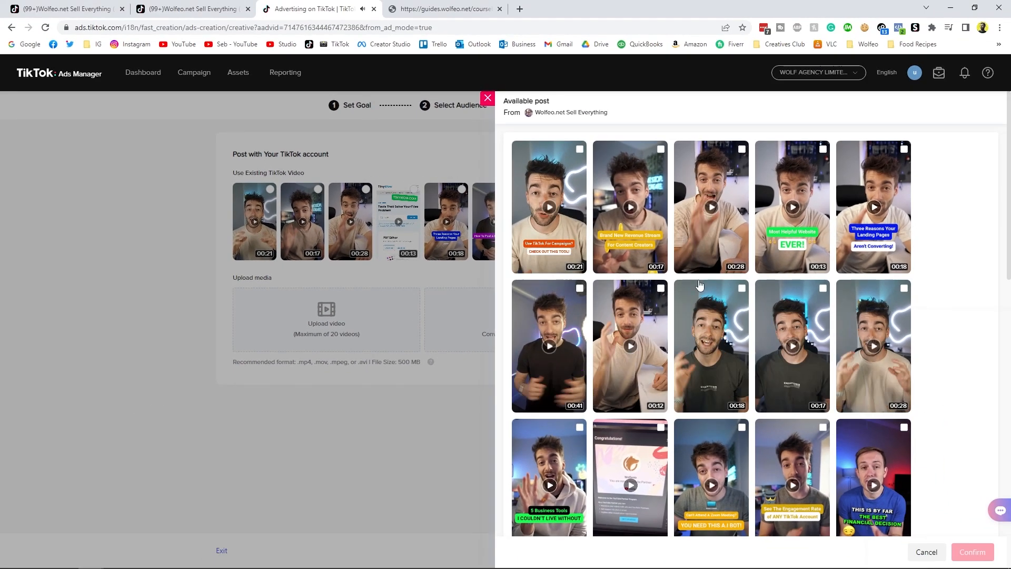
scroll(689, 282, down, 2)
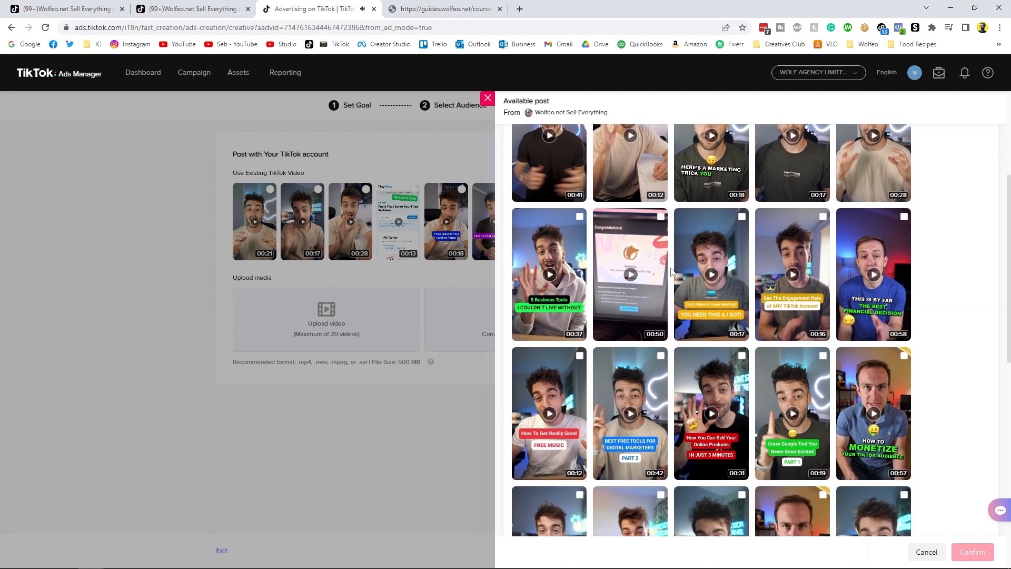
scroll(671, 272, down, 1)
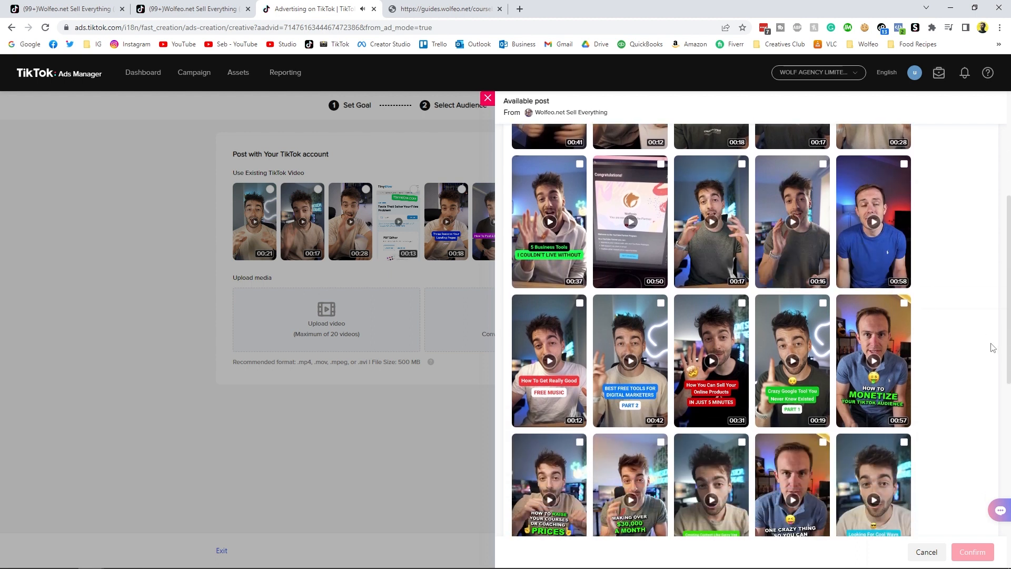
click(903, 304)
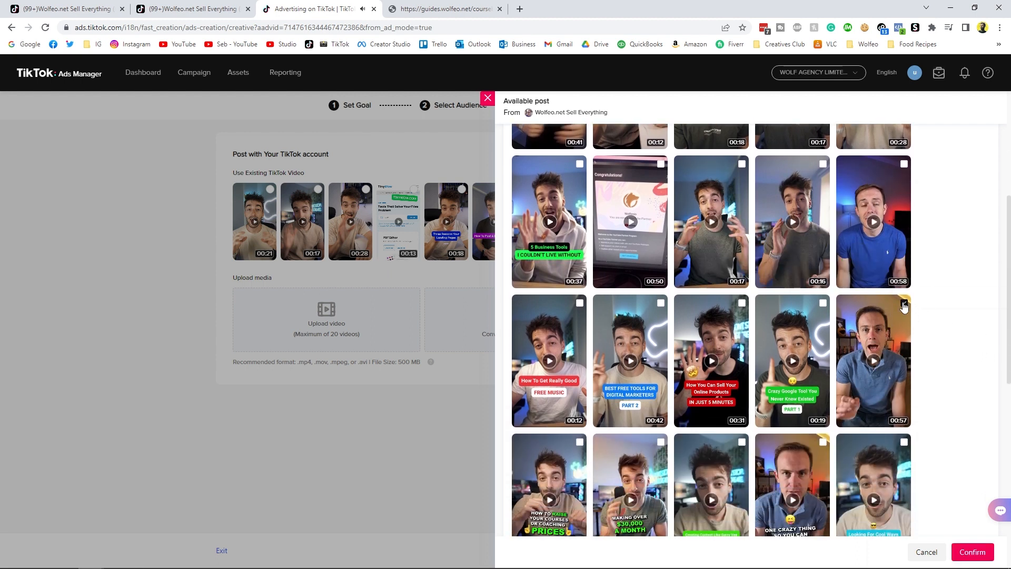
click(974, 554)
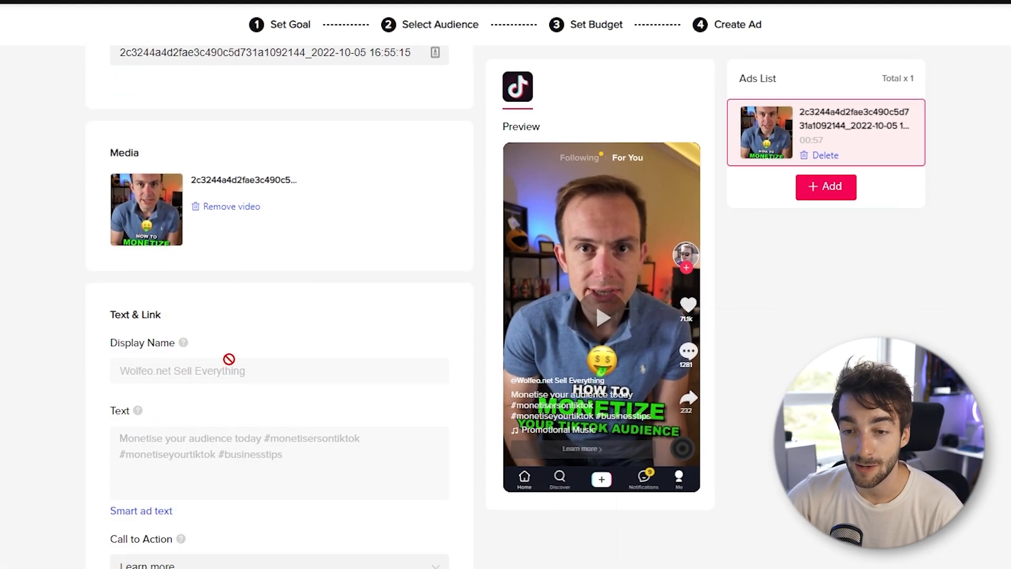
scroll(274, 370, down, 2)
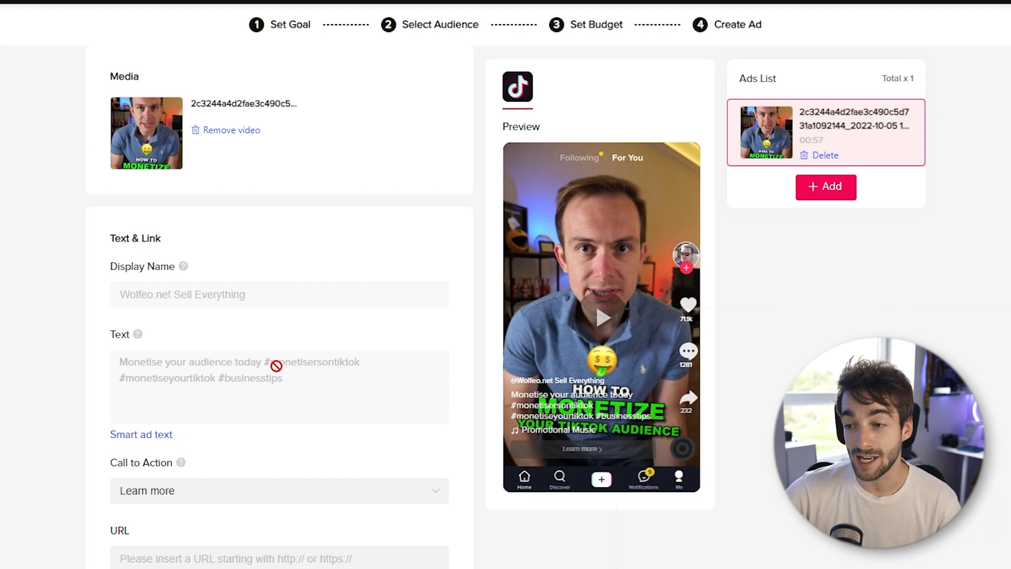
scroll(276, 365, up, 4)
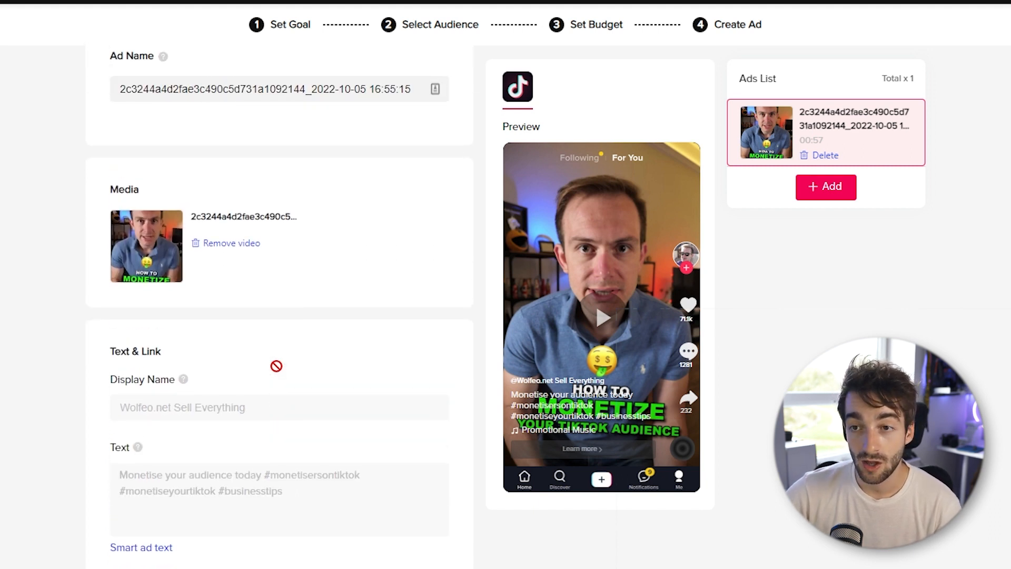
- Replace the automatically generated ad name with "How to monetize your tiktok audience"
click(264, 126)
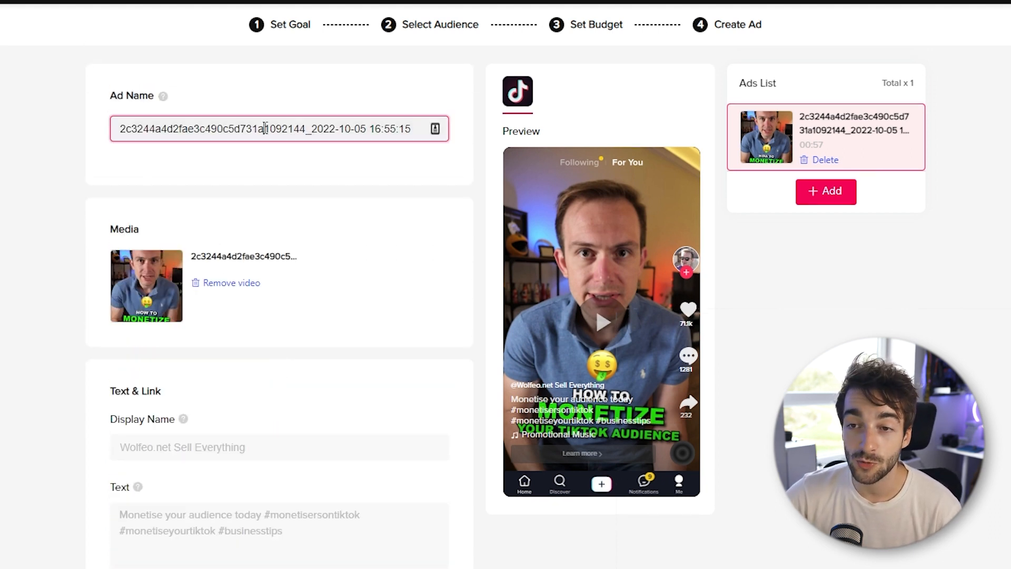
key(ctrl+a)
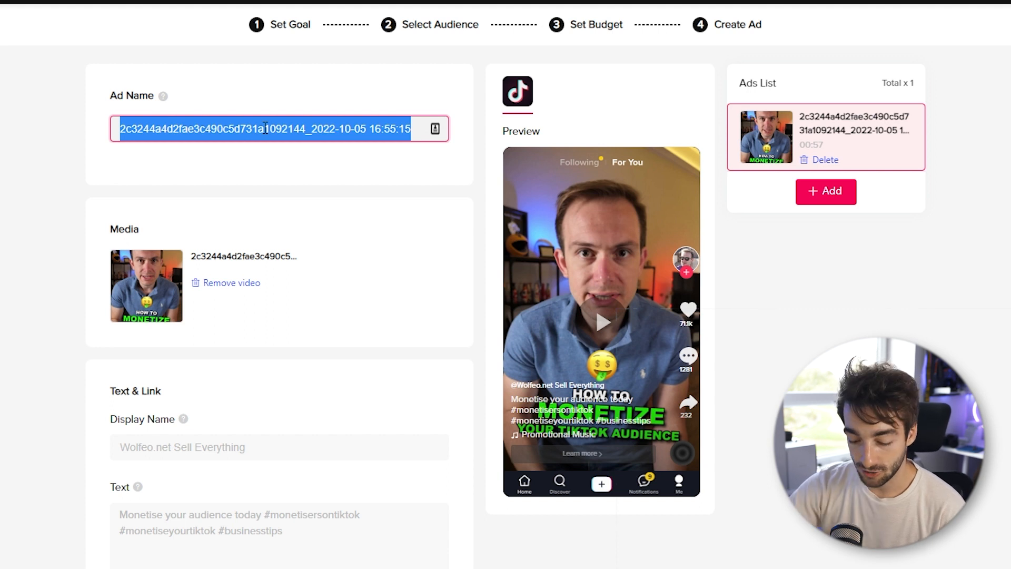
text(Ho)
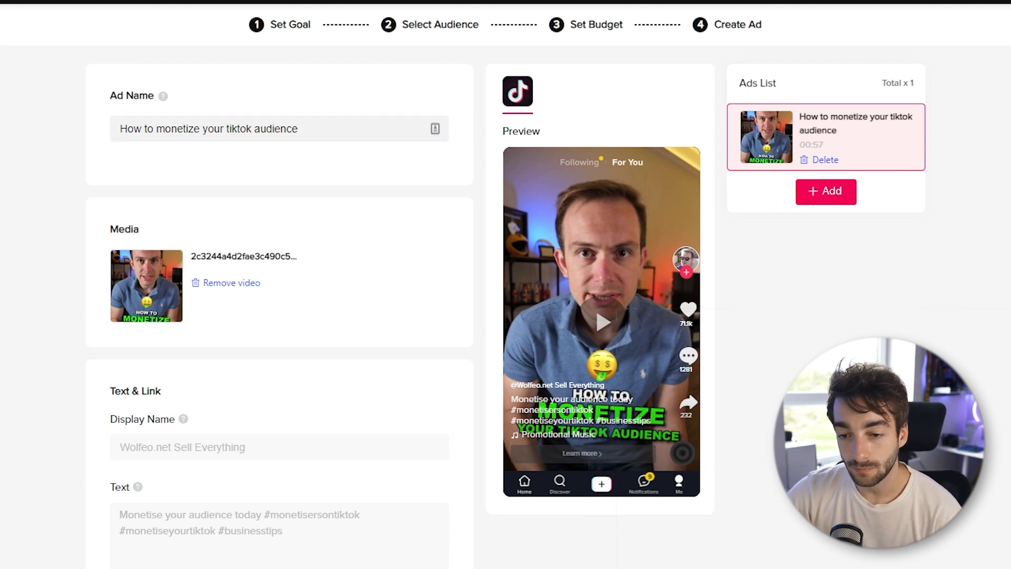
- Review the call-to-action options for the ad and choose the recommended "Learn more"
scroll(112, 411, down, 6)
click(198, 343)
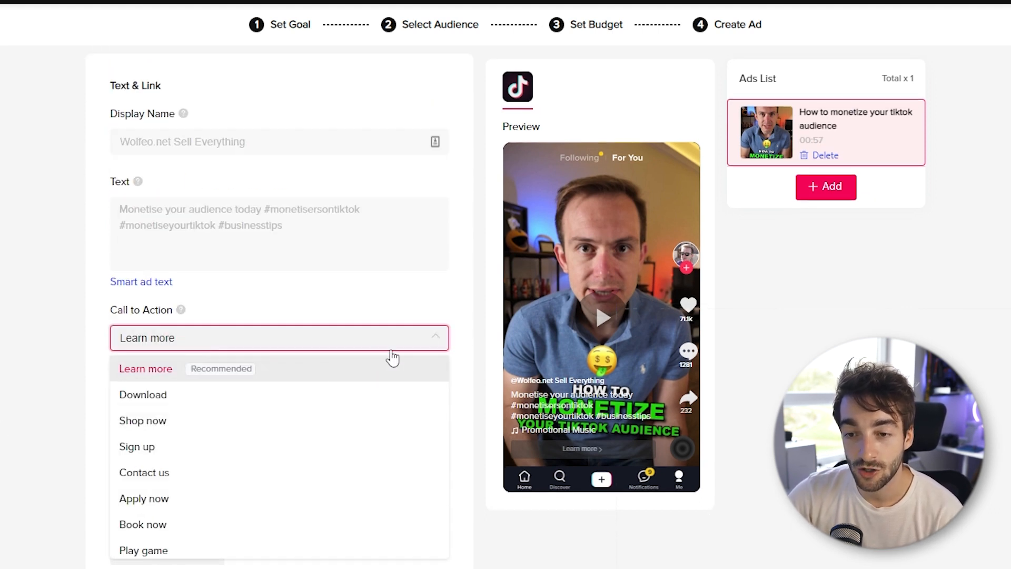
mouse_move(241, 376)
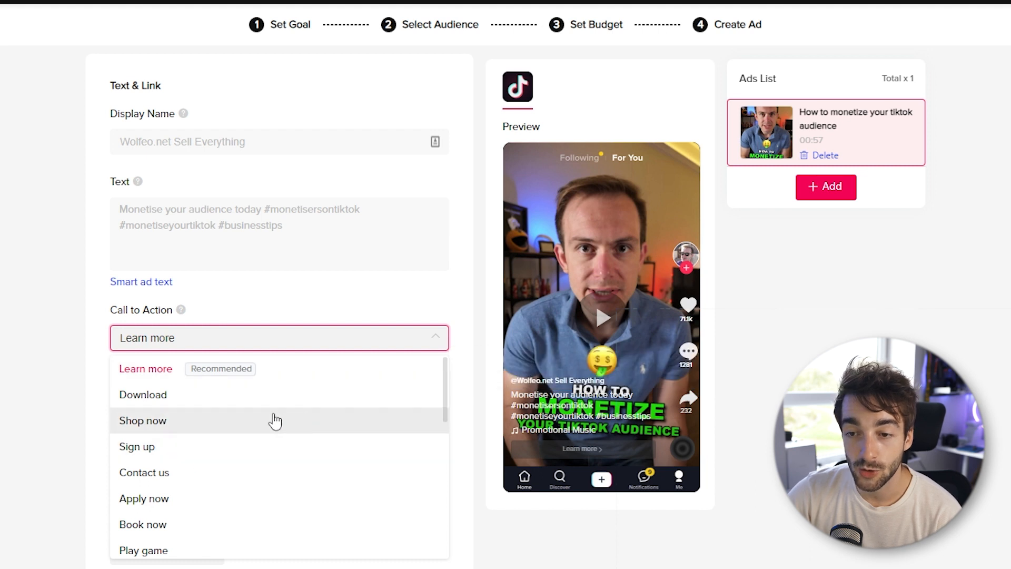
mouse_move(206, 377)
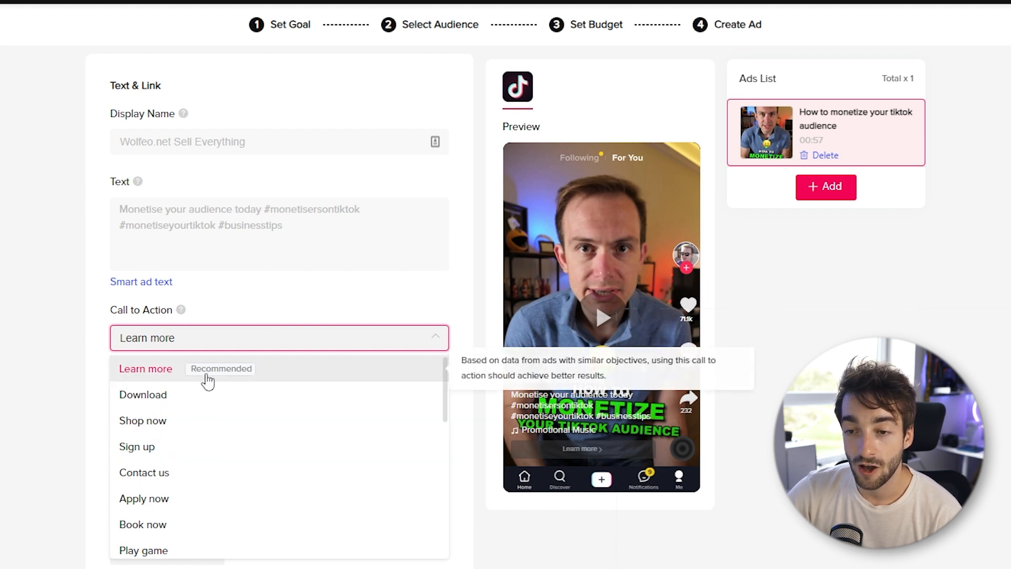
click(141, 377)
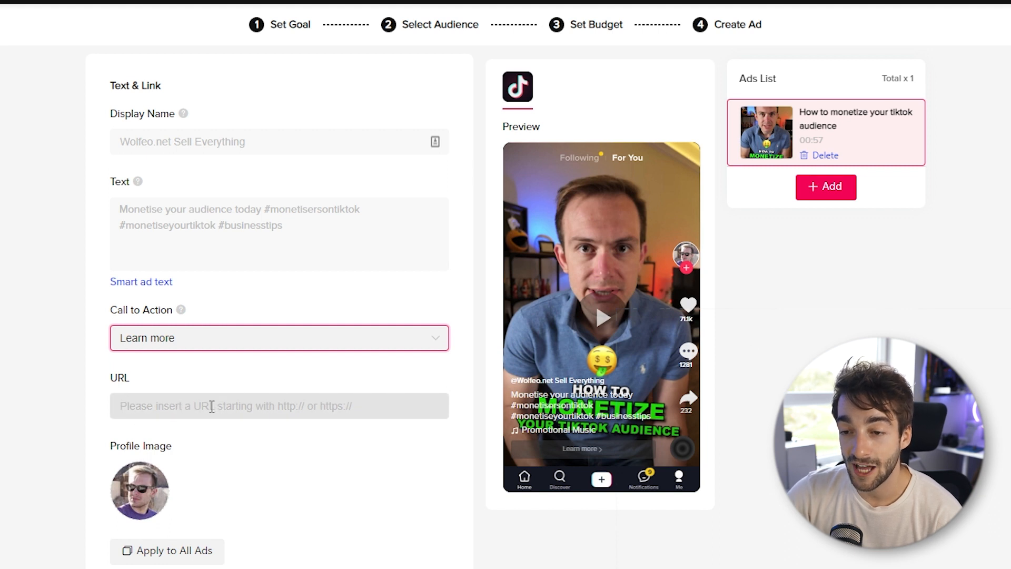
click(247, 408)
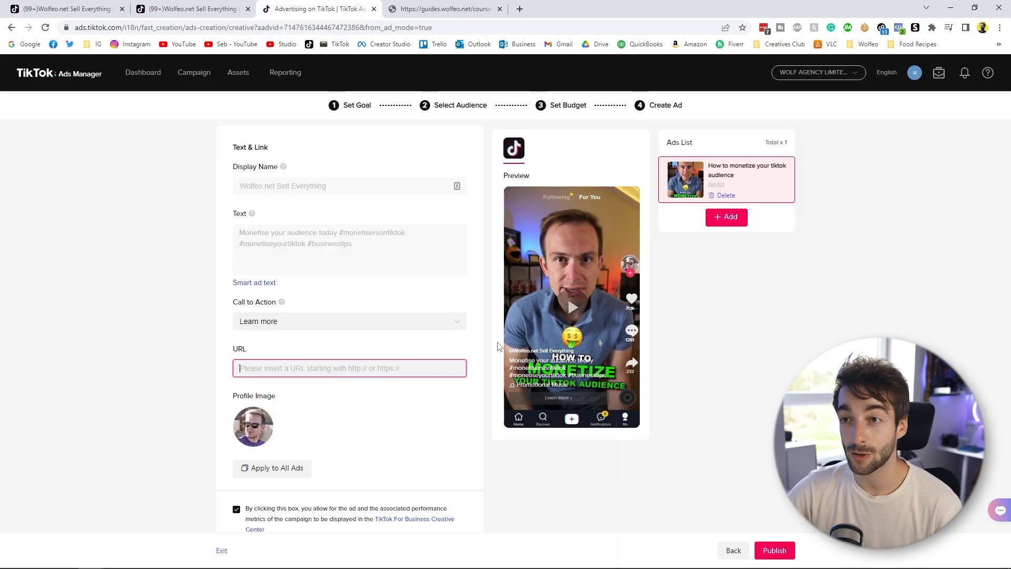
click(416, 10)
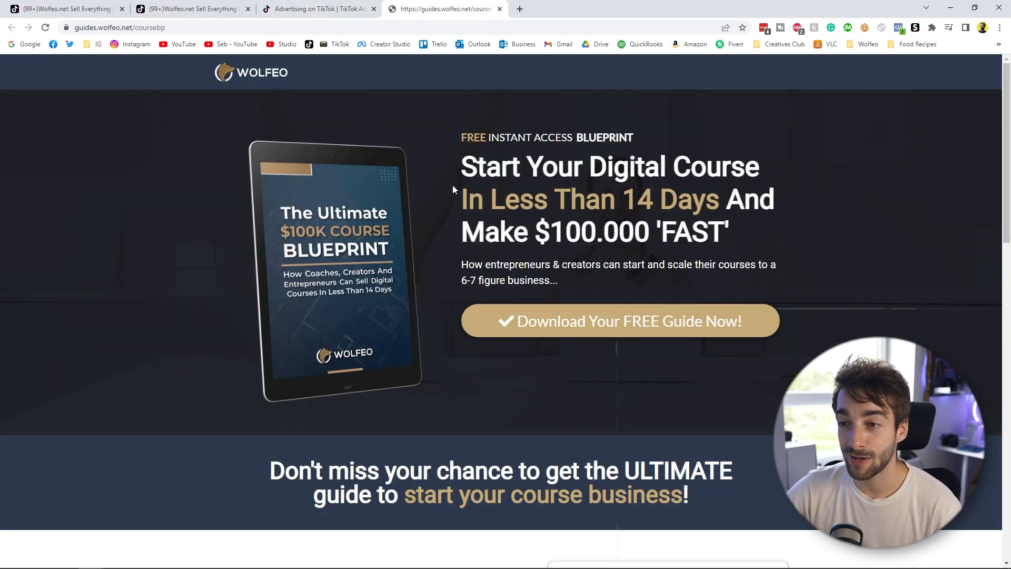
drag(460, 166, 750, 236)
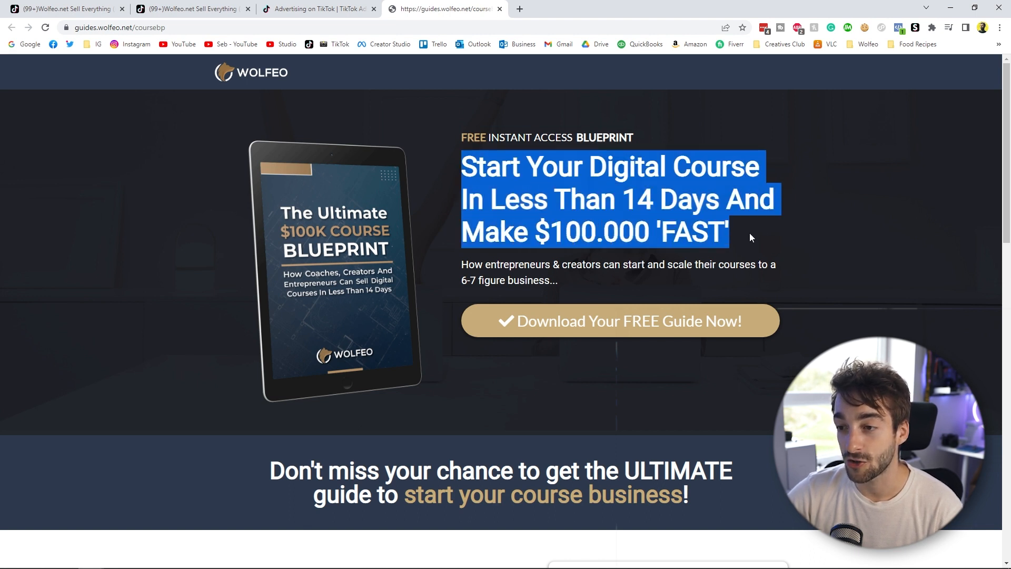
click(362, 26)
key(ctrl+c)
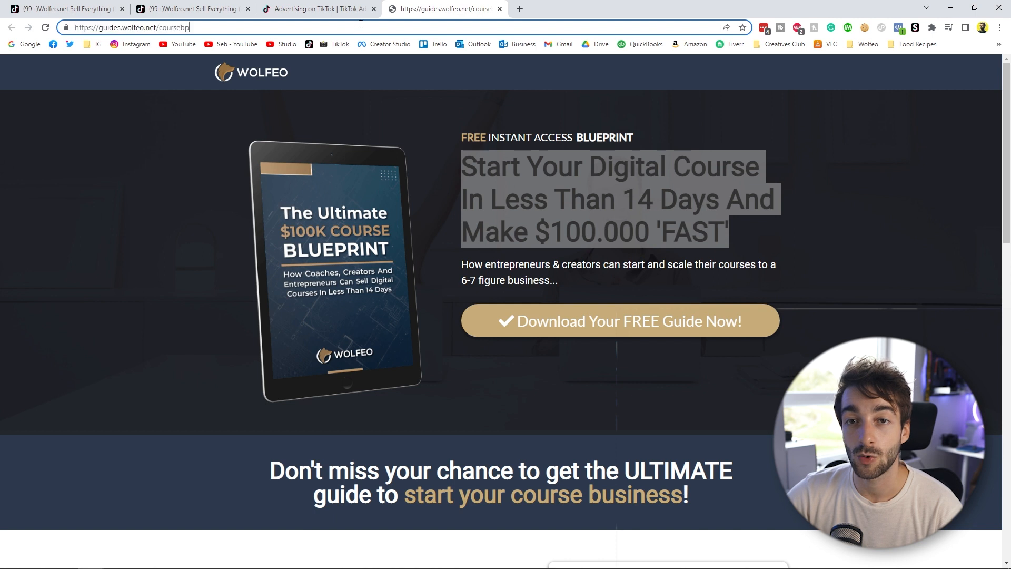
key(ctrl+shift+Tab)
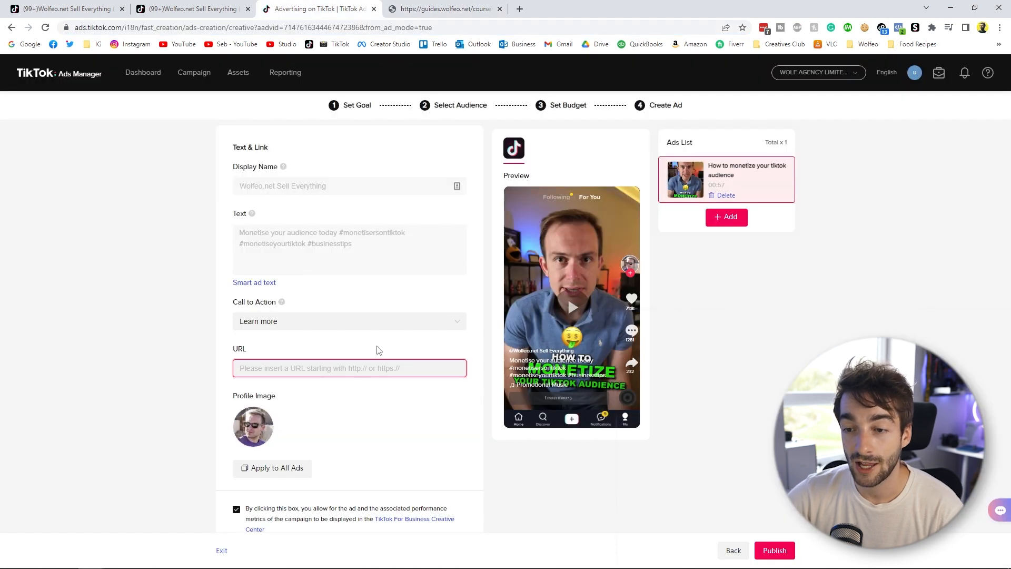
key(ctrl+v)
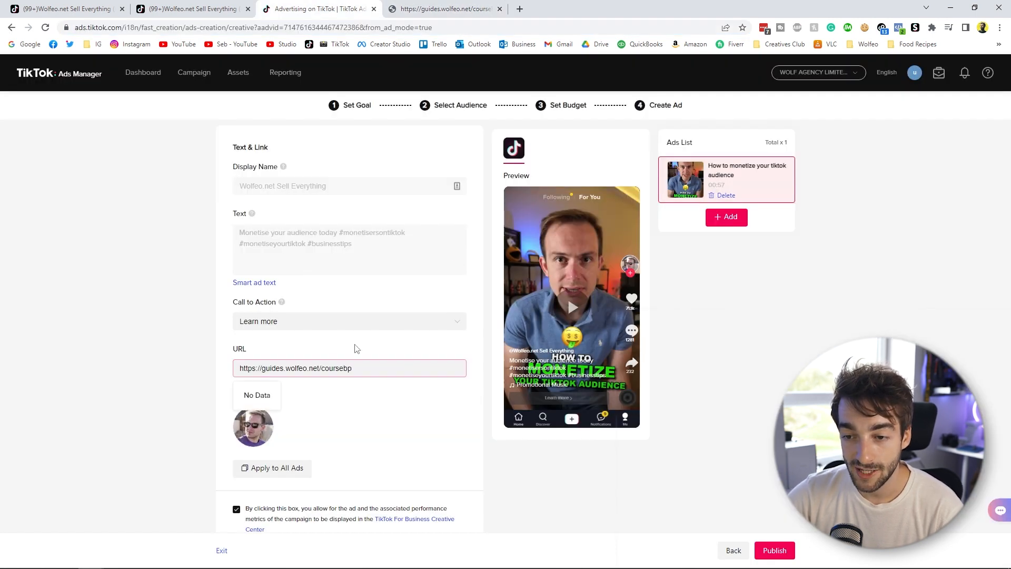
- Test the ad's destination URL by opening it in a new browser tab, and return to the ad form
drag(429, 369, 261, 370)
right_click(260, 369)
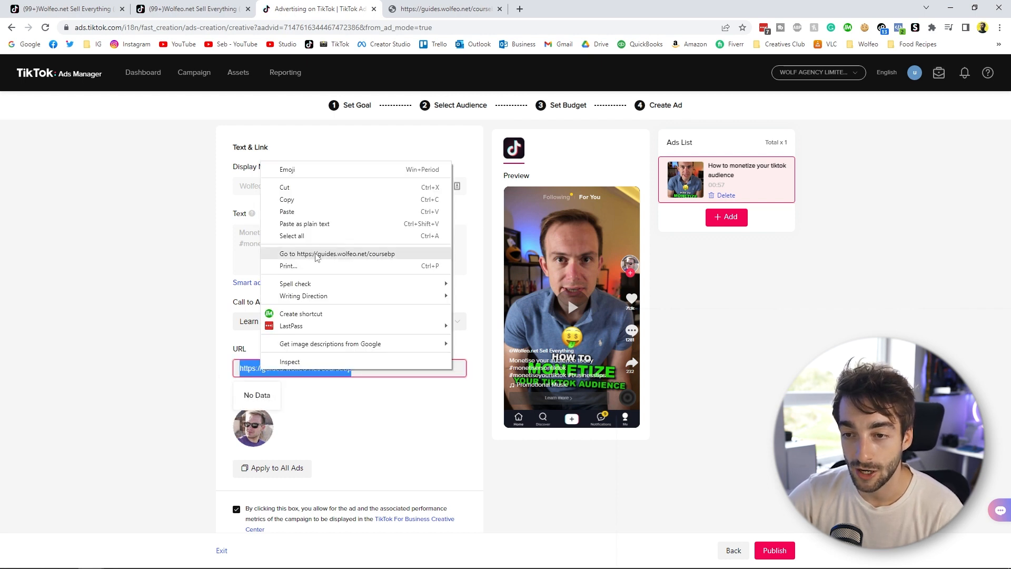
click(316, 254)
key(ctrl+w)
click(136, 350)
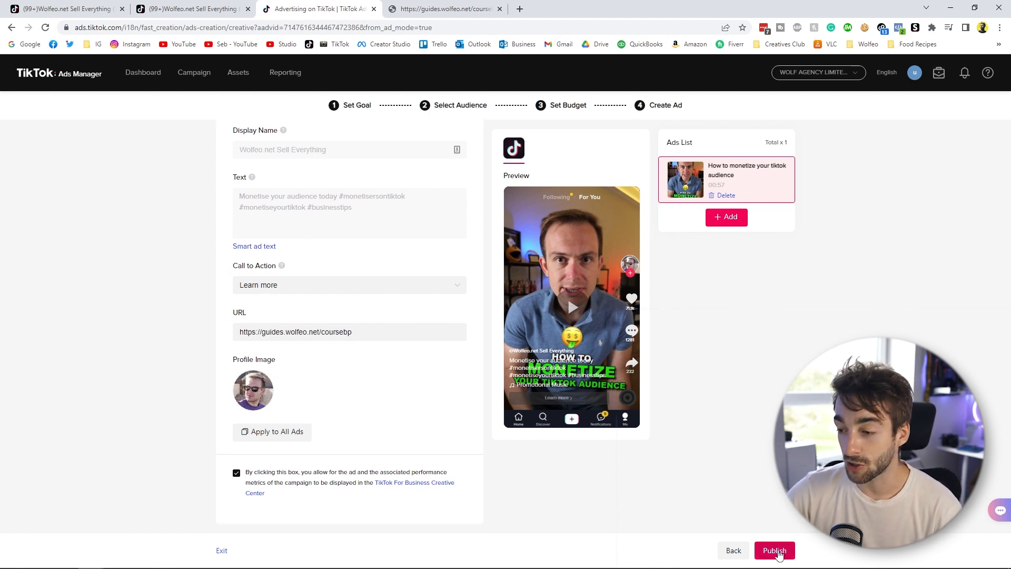
- Publish the finished ad and check the new traffic campaign's status in the campaign list
click(776, 551)
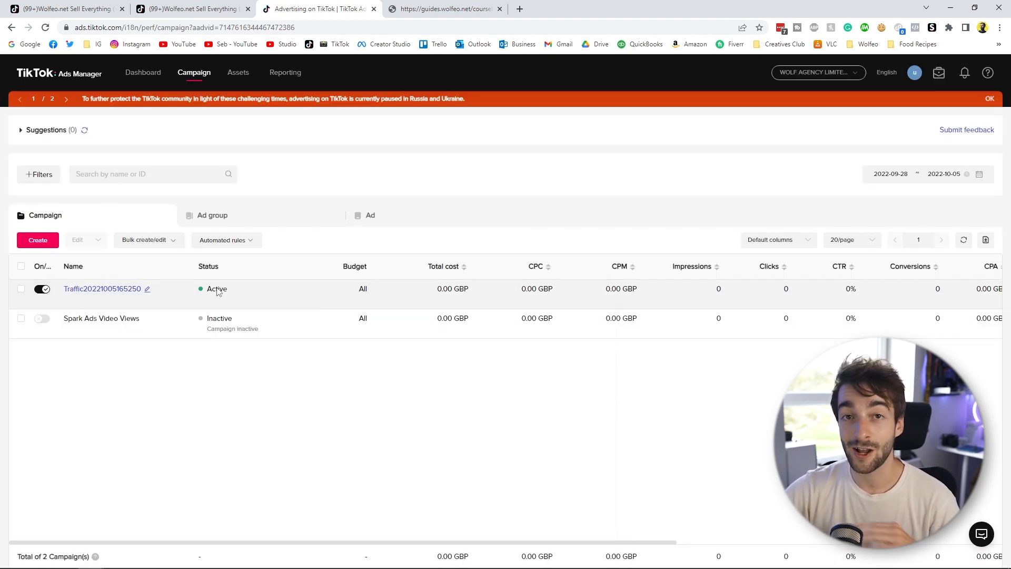
mouse_move(218, 293)
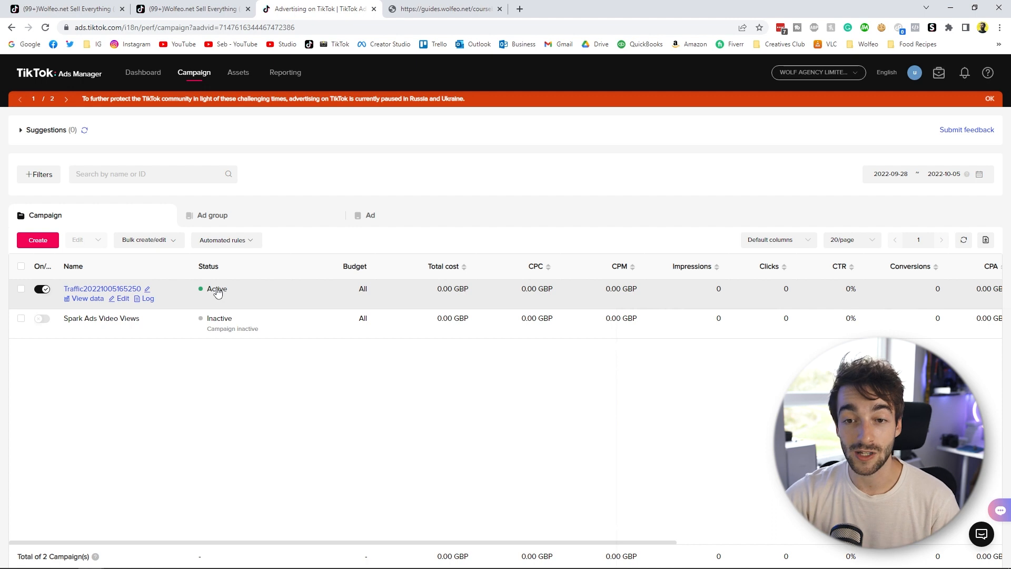